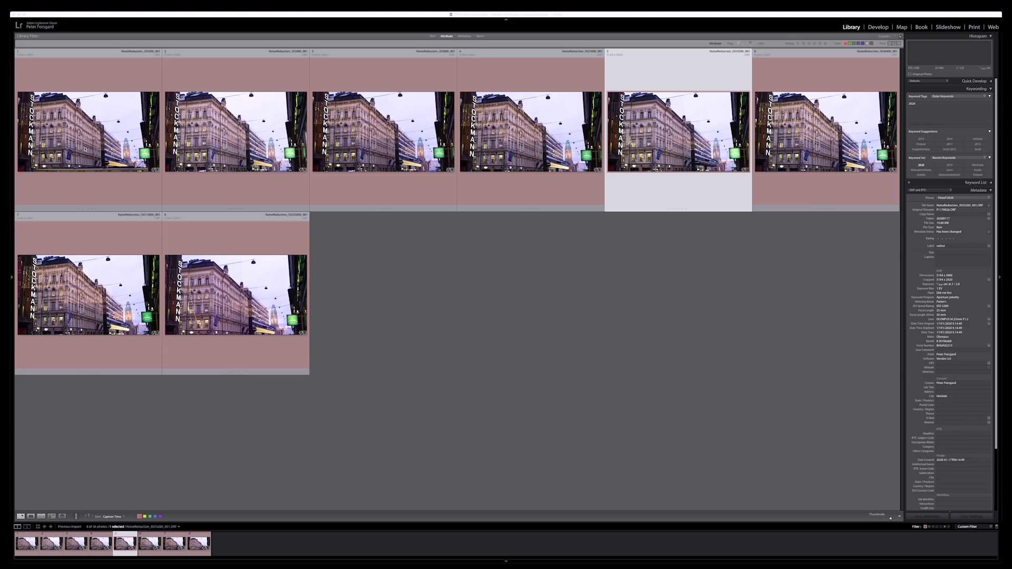
Look at the first and last street photos in the grid, and open the fifth photo in Develop
left_click(91, 137)
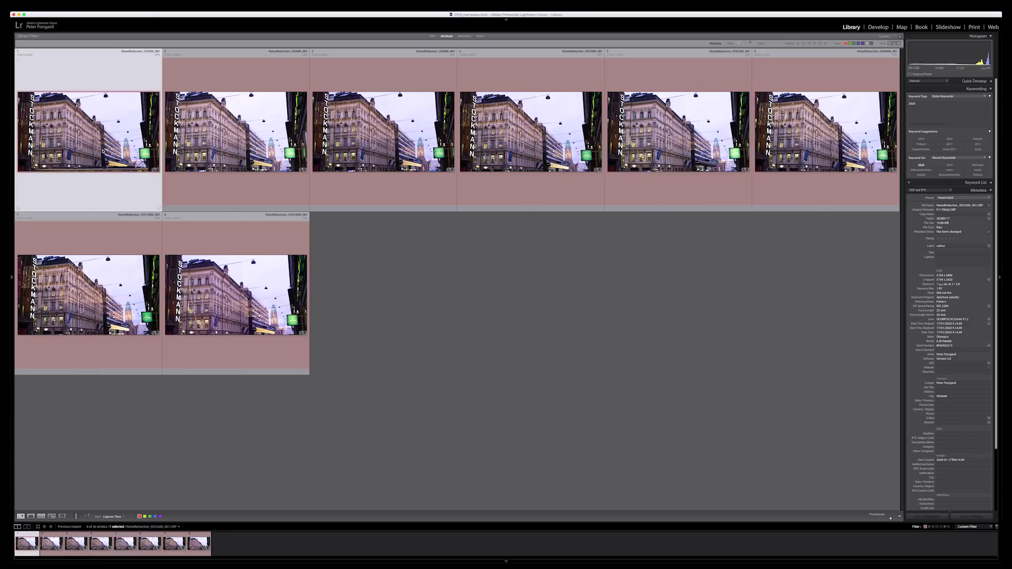
left_click(224, 289)
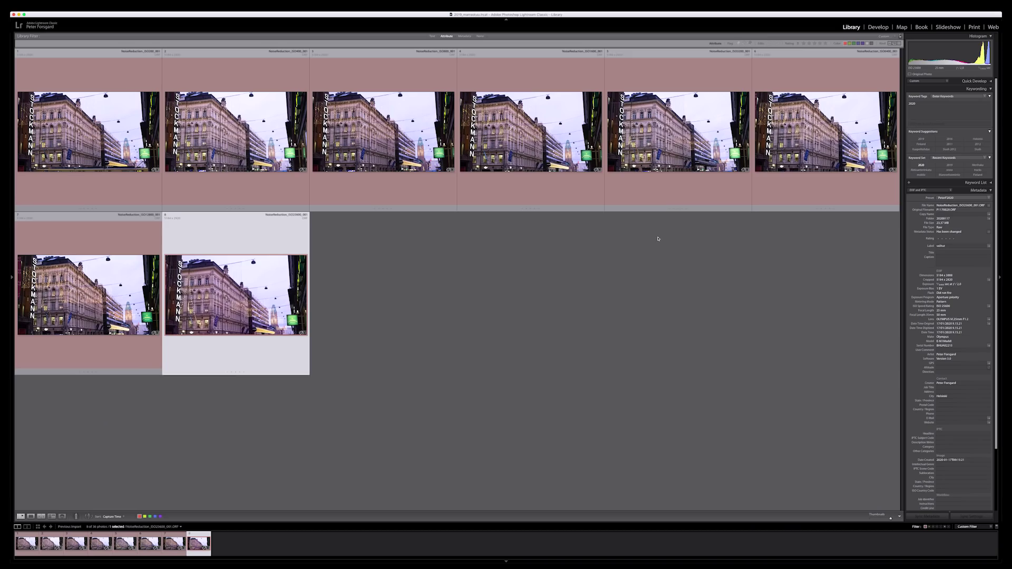
left_click(656, 123)
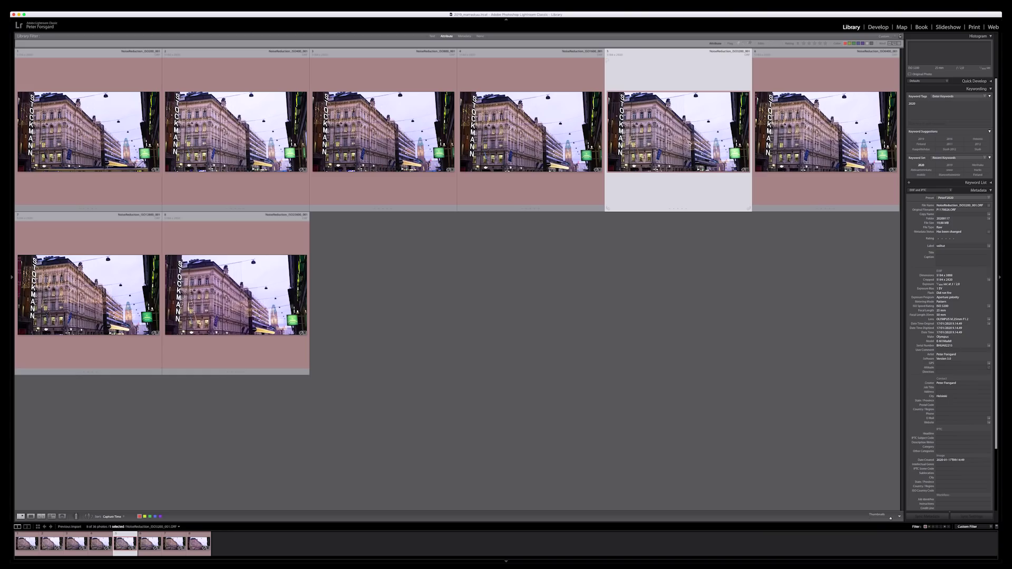
left_click(871, 26)
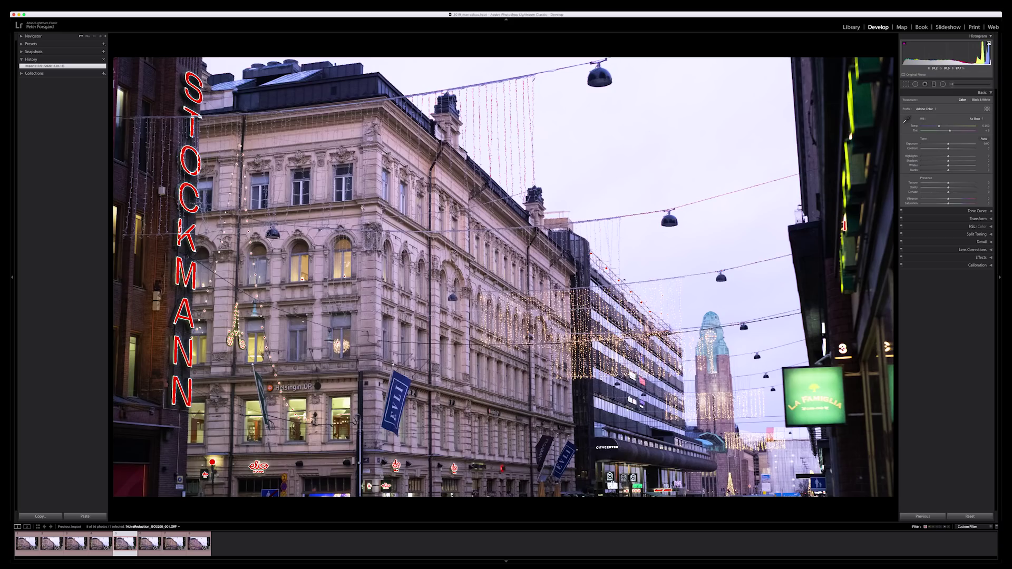
Correct the white balance by sampling the building's stone facade, and compare it with the imported state in the history
left_click(907, 120)
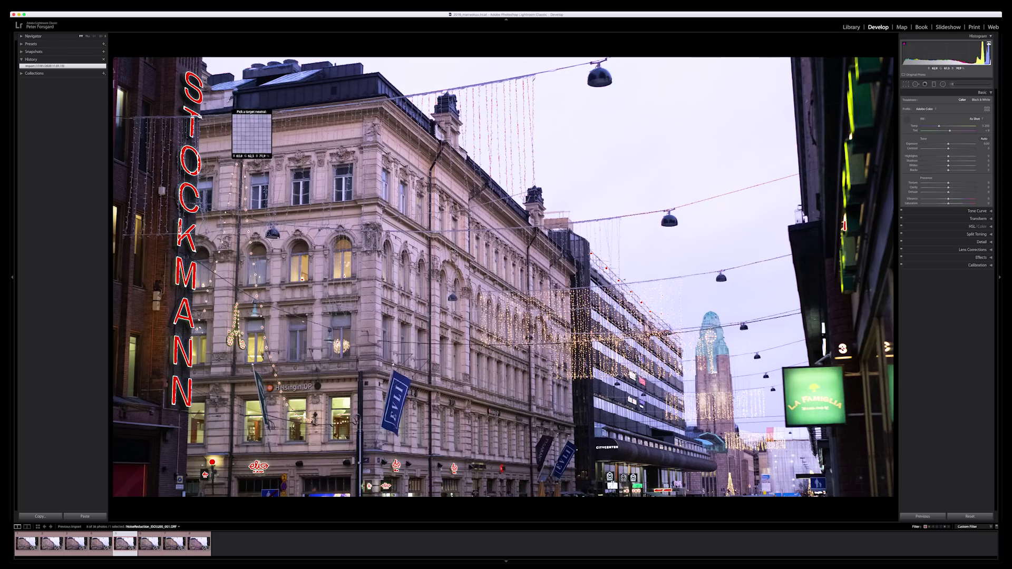
left_click(227, 102)
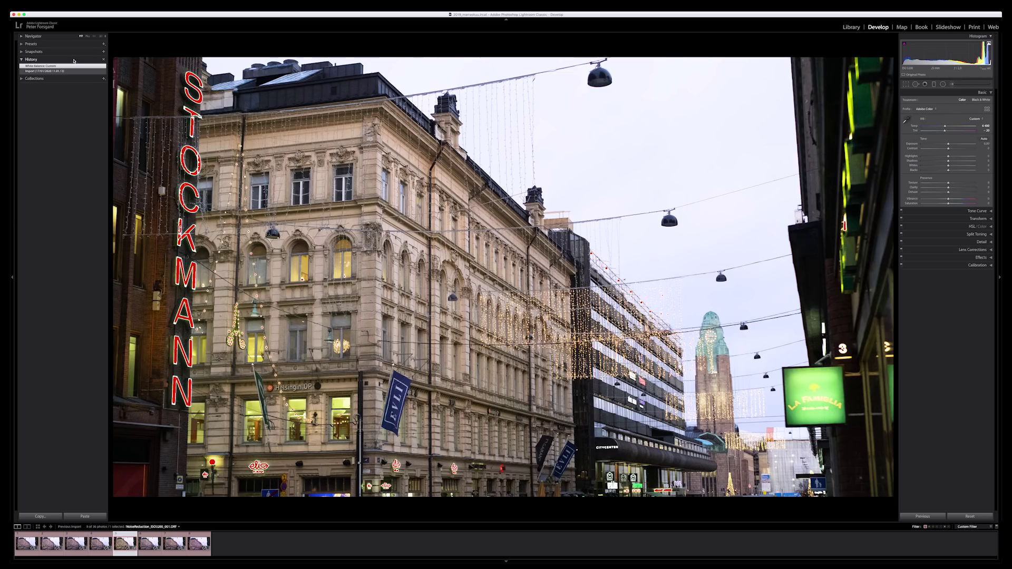
left_click(51, 71)
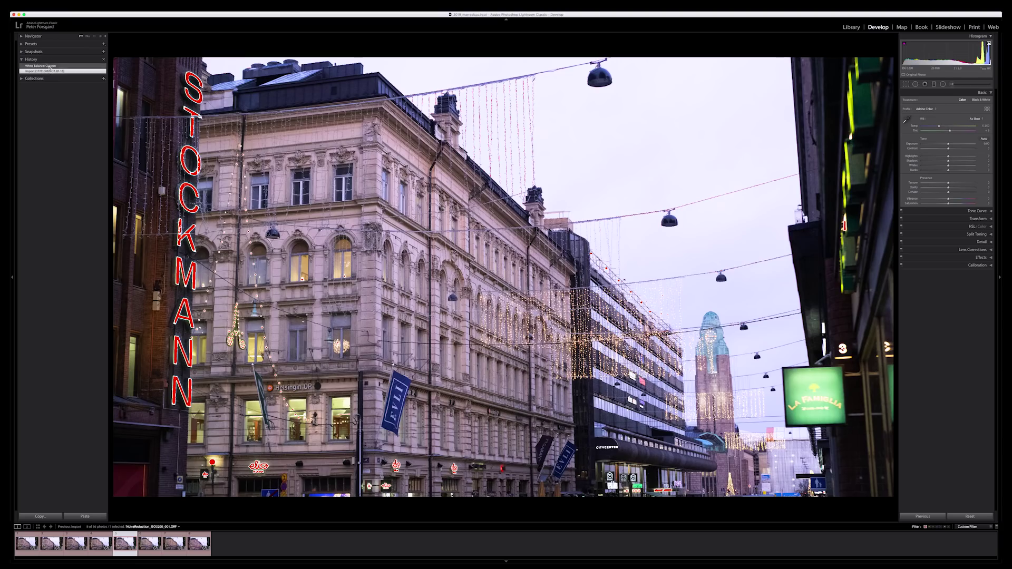
left_click(49, 66)
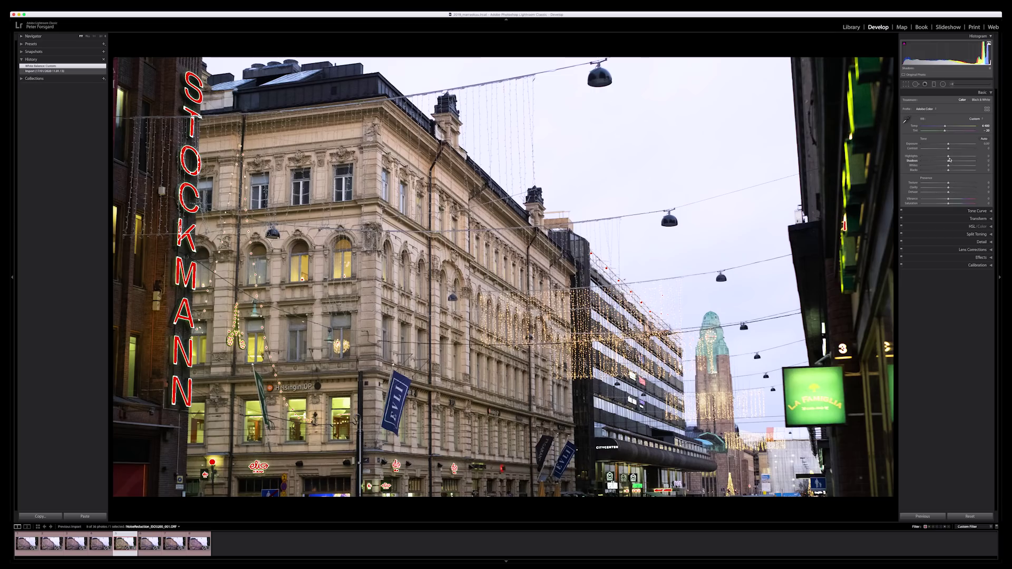
Darken the photo slightly with Exposure, leaving the global Highlights at 0 after trying a reduction
left_click_drag(948, 156, 942, 156)
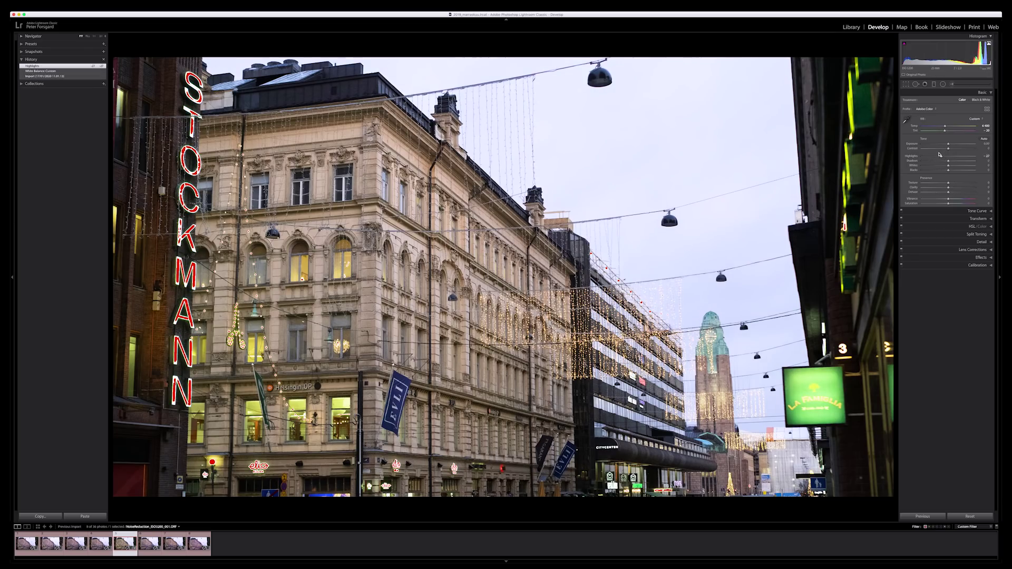
left_click_drag(949, 146, 947, 146)
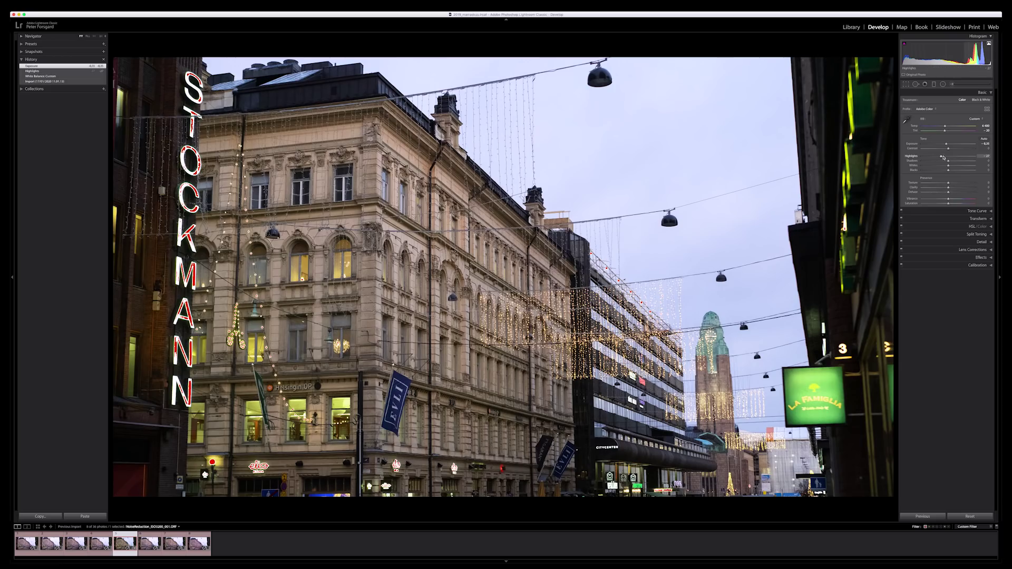
left_click_drag(942, 157, 949, 156)
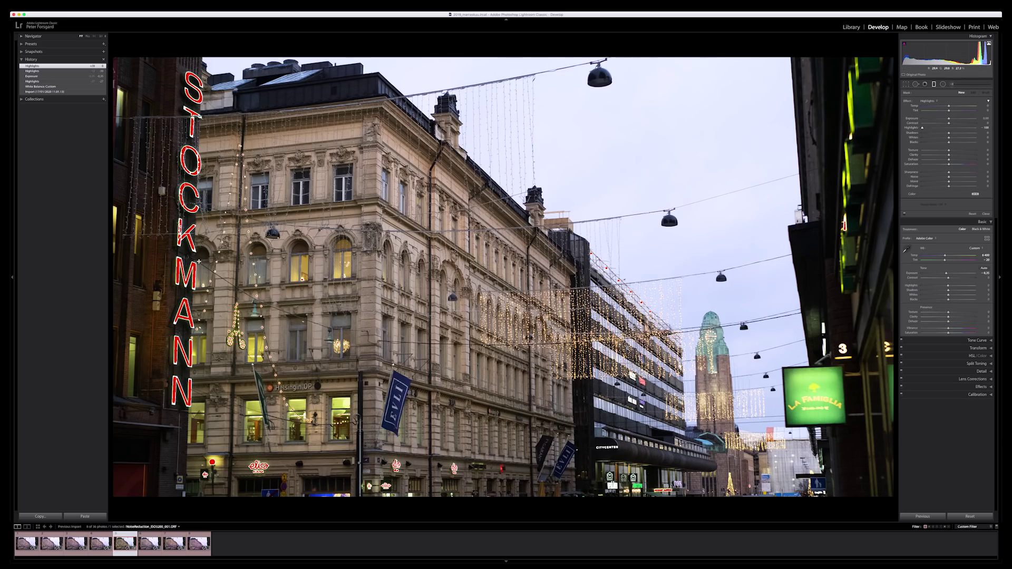
Place a graduated filter with reduced Highlights over the STOCKMANN sign, and slightly raise the whole photo's Shadows
left_click_drag(176, 259, 207, 260)
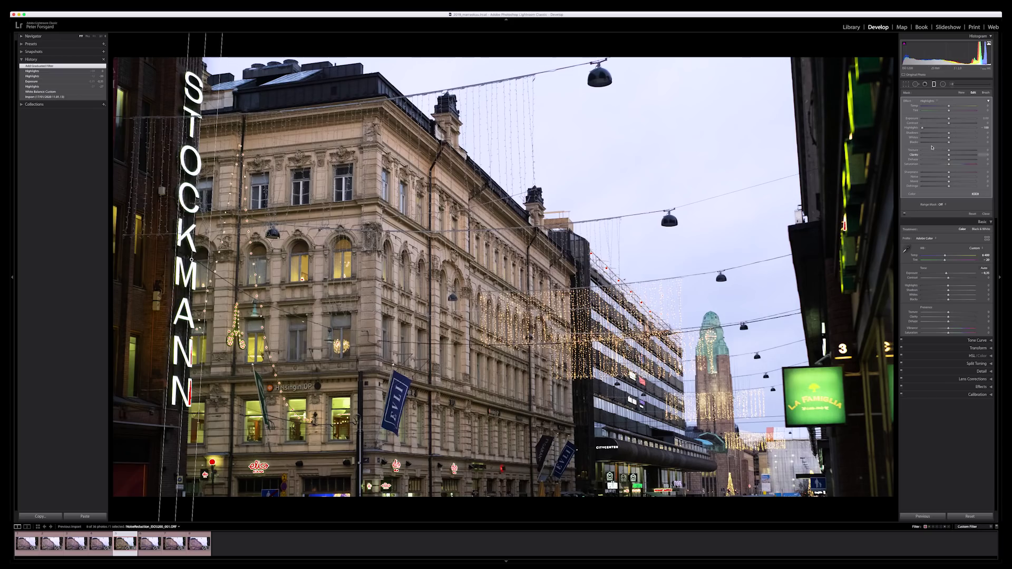
left_click_drag(924, 129, 931, 128)
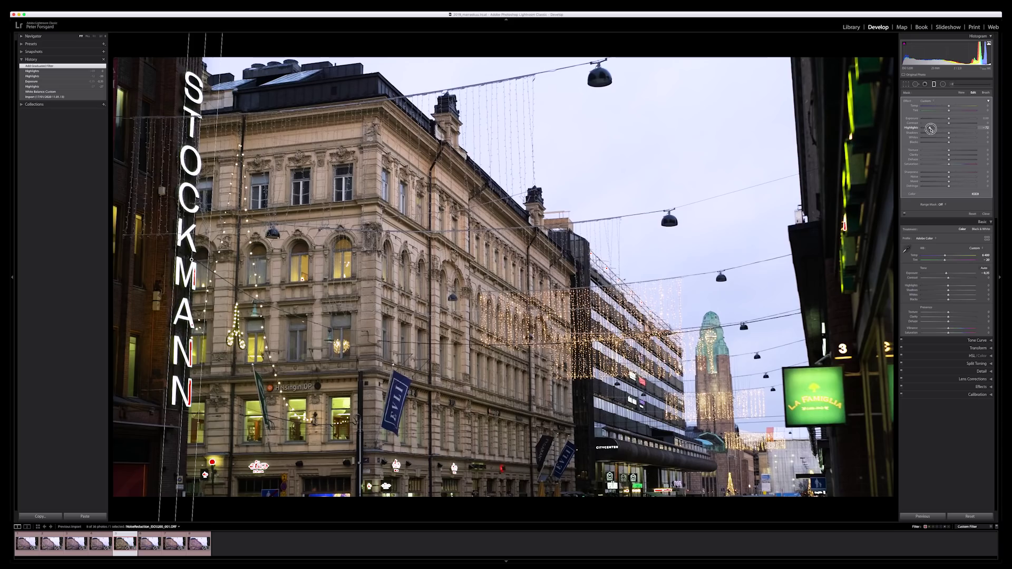
left_click(935, 85)
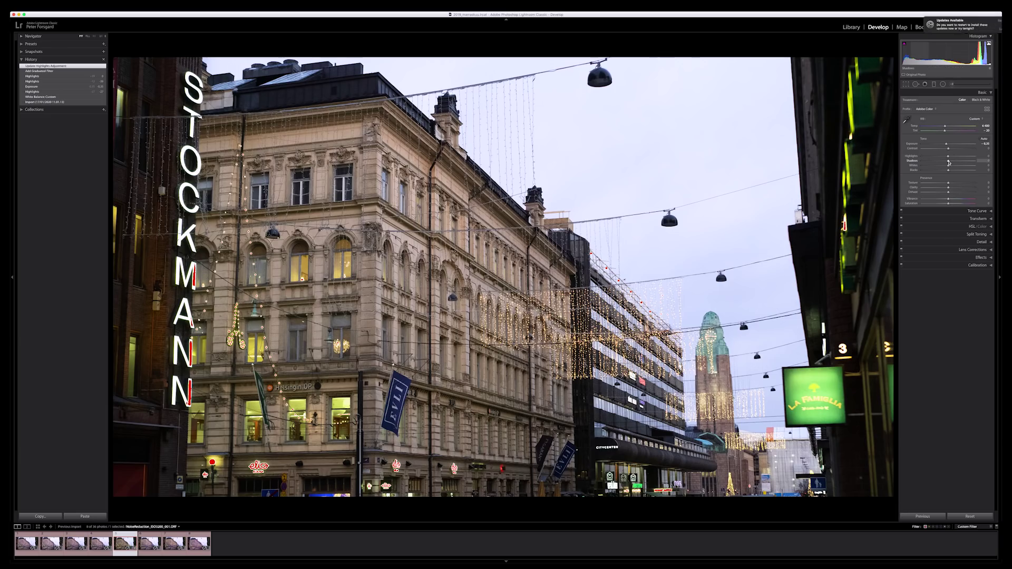
mouse_move(948, 161)
left_mouse_down()
mouse_move(968, 161)
mouse_move(945, 162)
left_mouse_up()
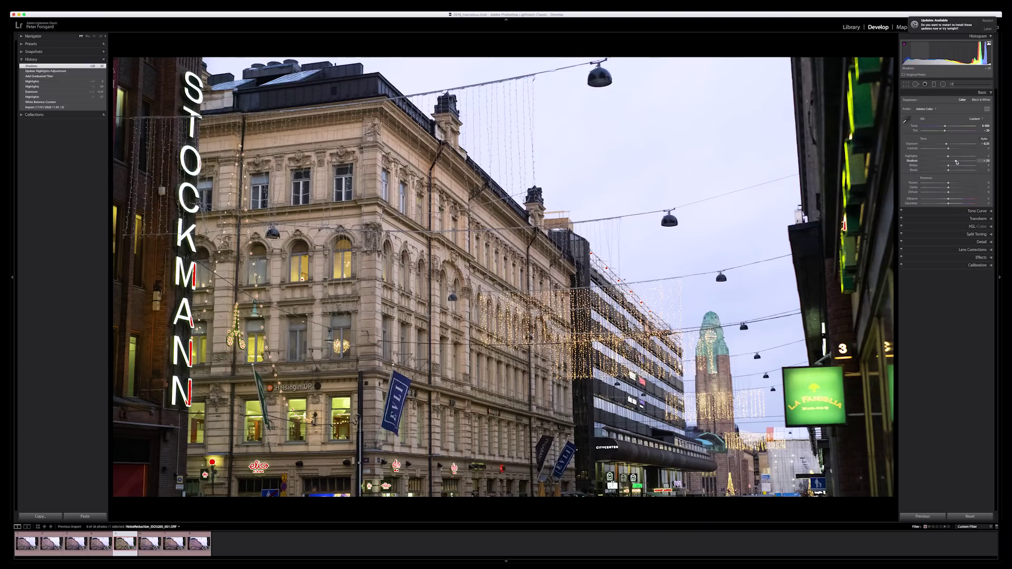
Send a copy of the photo with Lightroom adjustments to Topaz DeNoise AI for editing
right_click(515, 181)
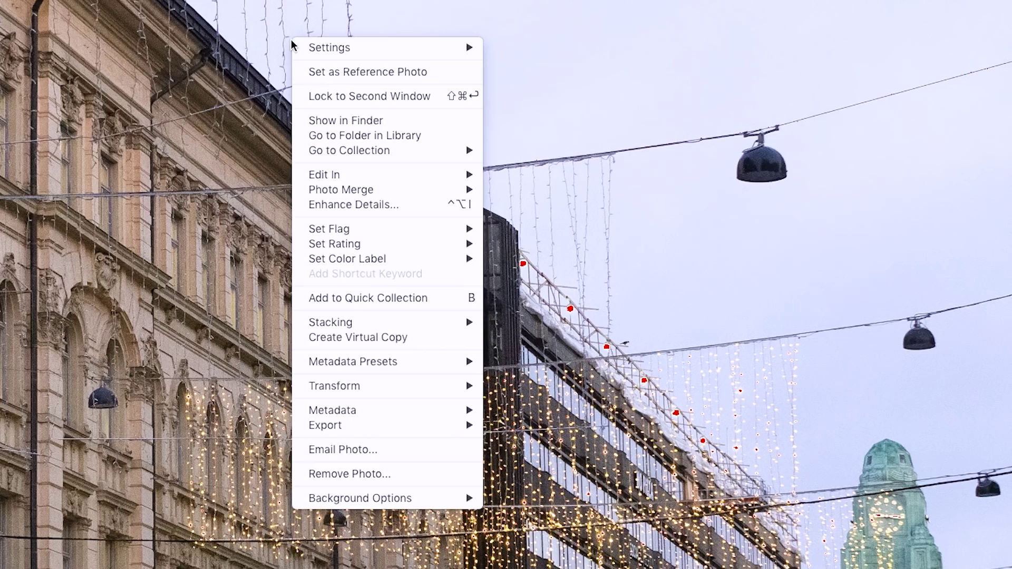
mouse_move(333, 175)
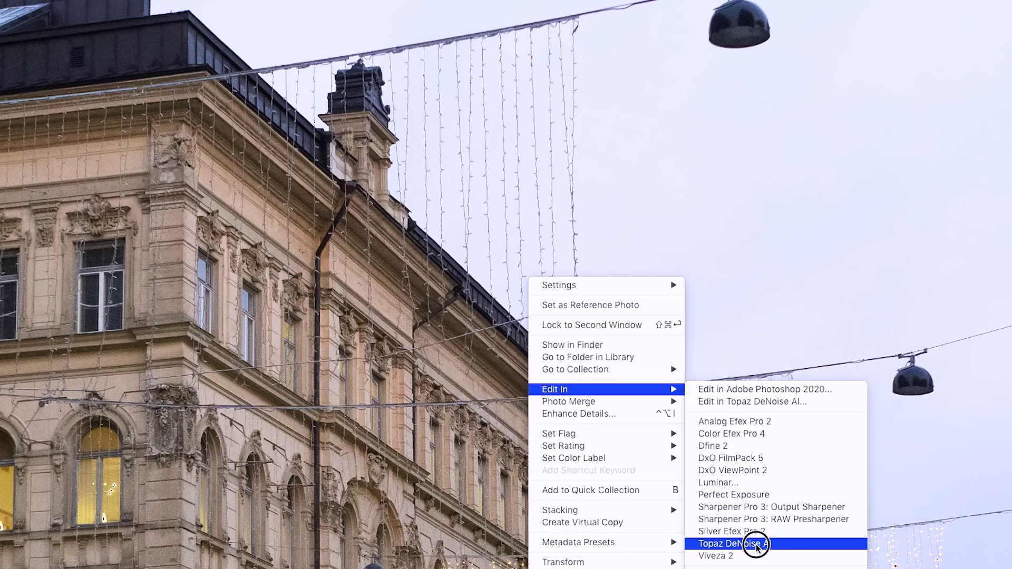
left_click(755, 543)
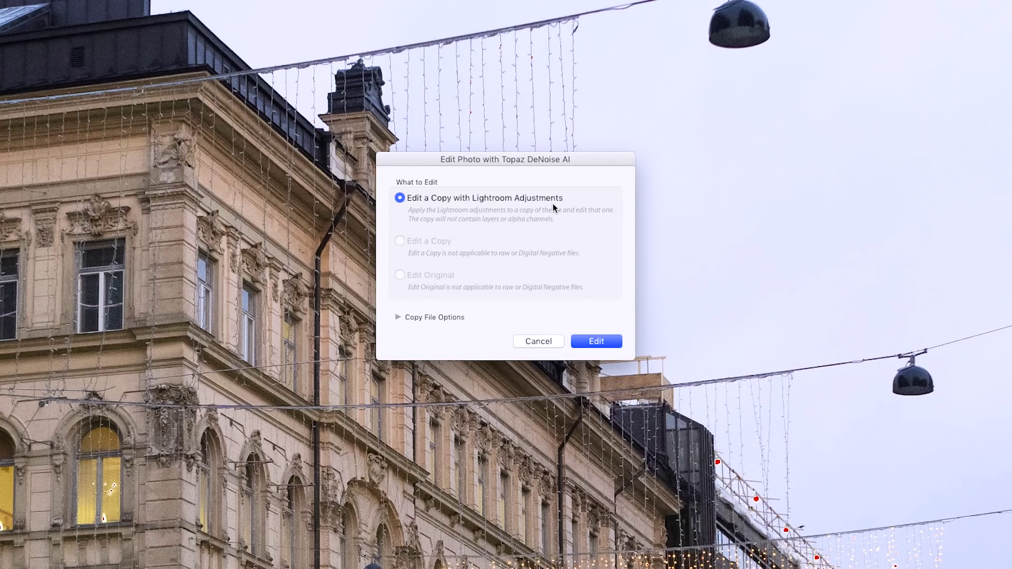
left_click(594, 342)
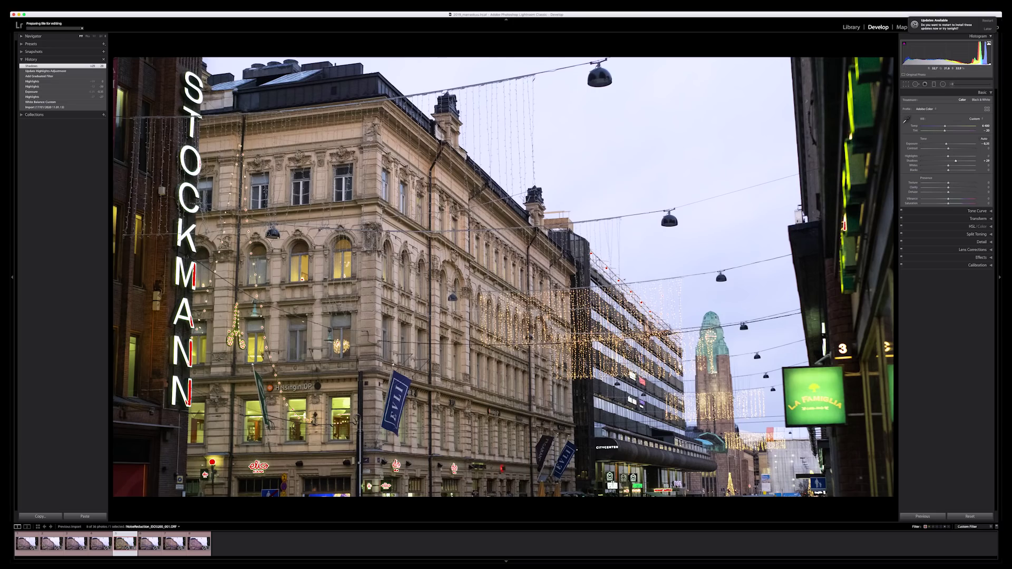
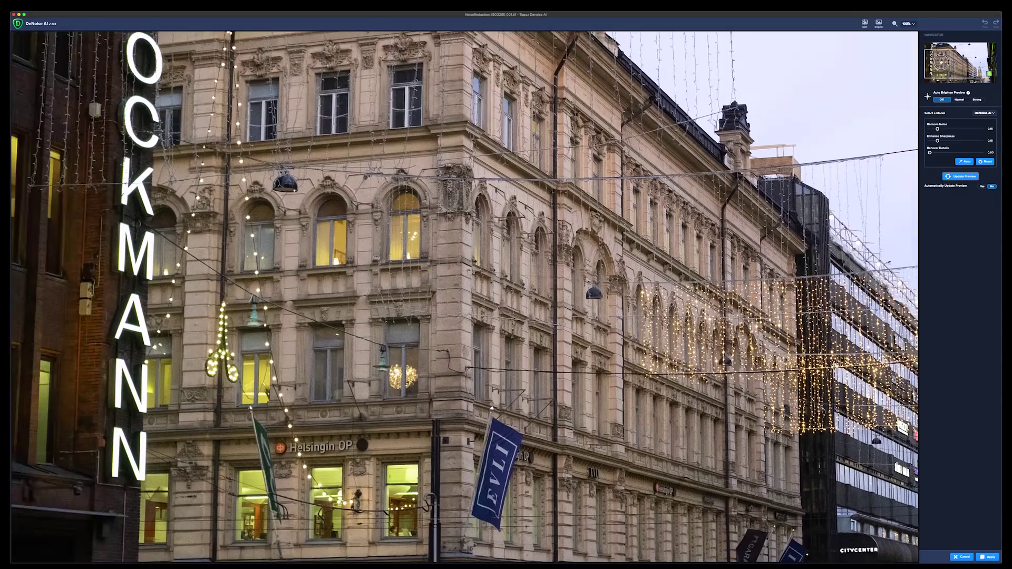
Read the Auto Brighten Preview help and compare its Strong and Normal modes, ending with it set to Off
scroll(712, 207, "down", 5)
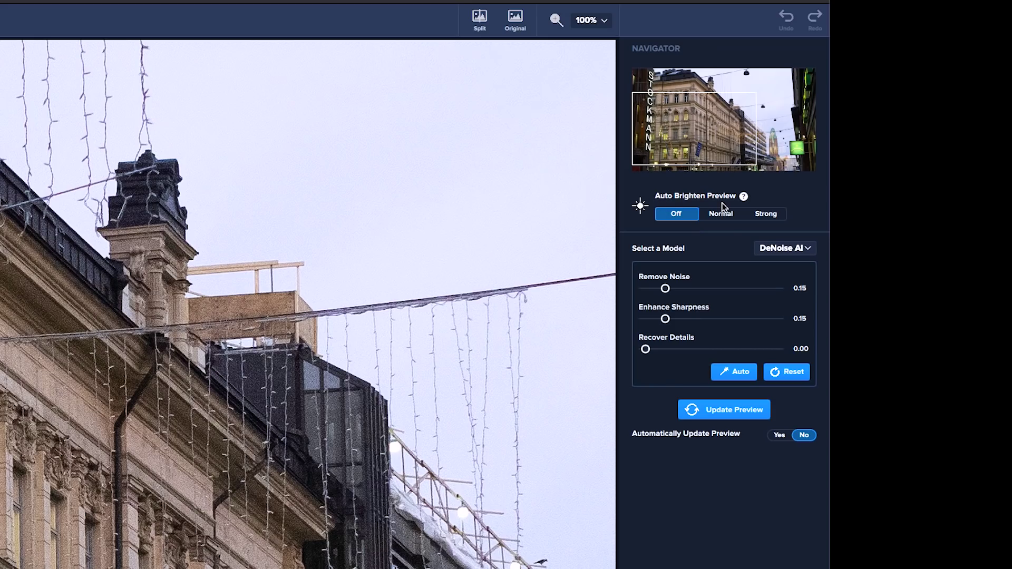
left_click(745, 197)
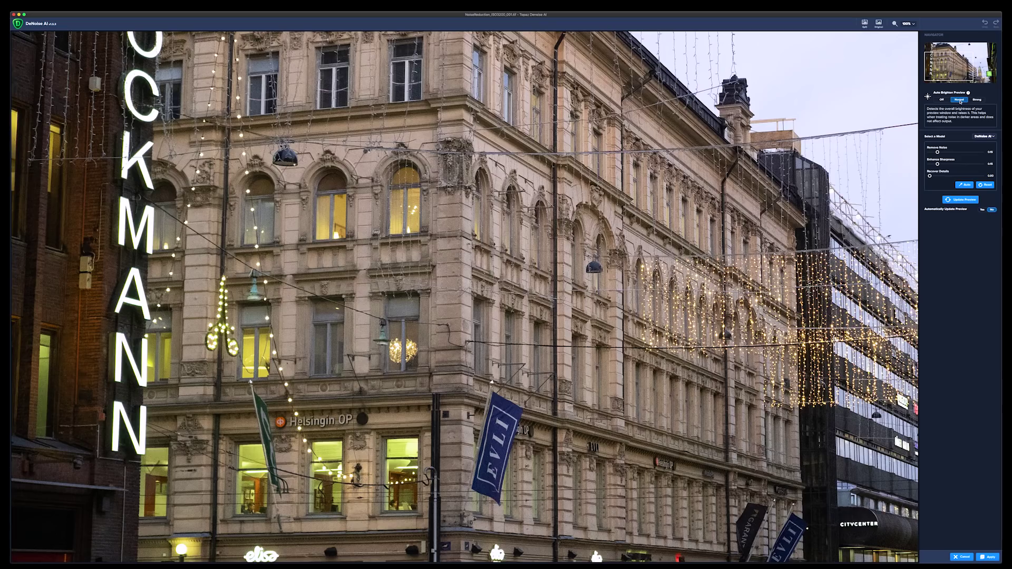
left_click(977, 100)
left_click(959, 100)
left_click(942, 100)
Let the DeNoise AI model determine its noise and sharpness settings automatically, and refresh the preview
left_click(967, 186)
left_click(963, 200)
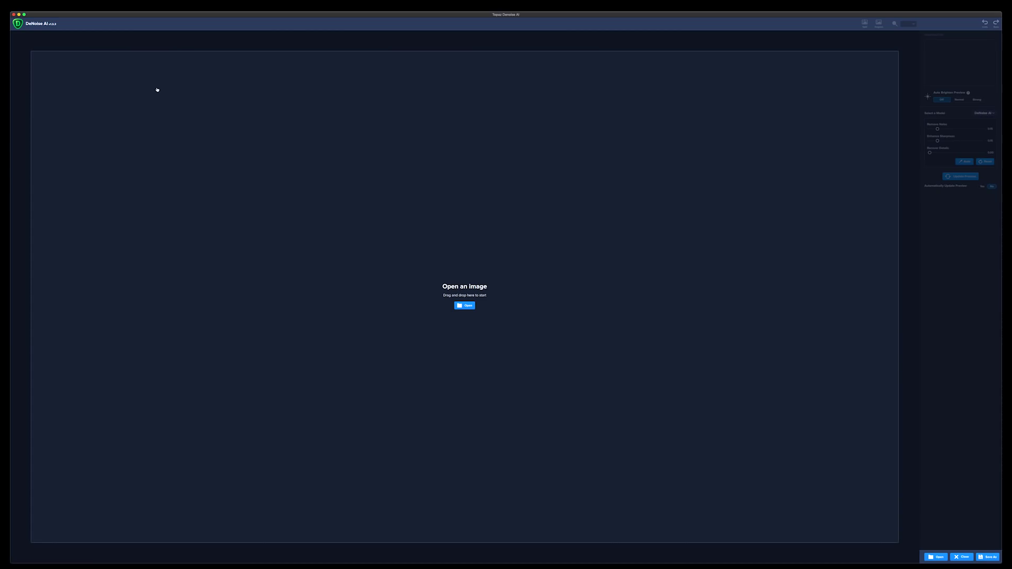
Set the allowed graphics memory consumption to High in the advanced preferences, and close the preferences
left_click(32, 5)
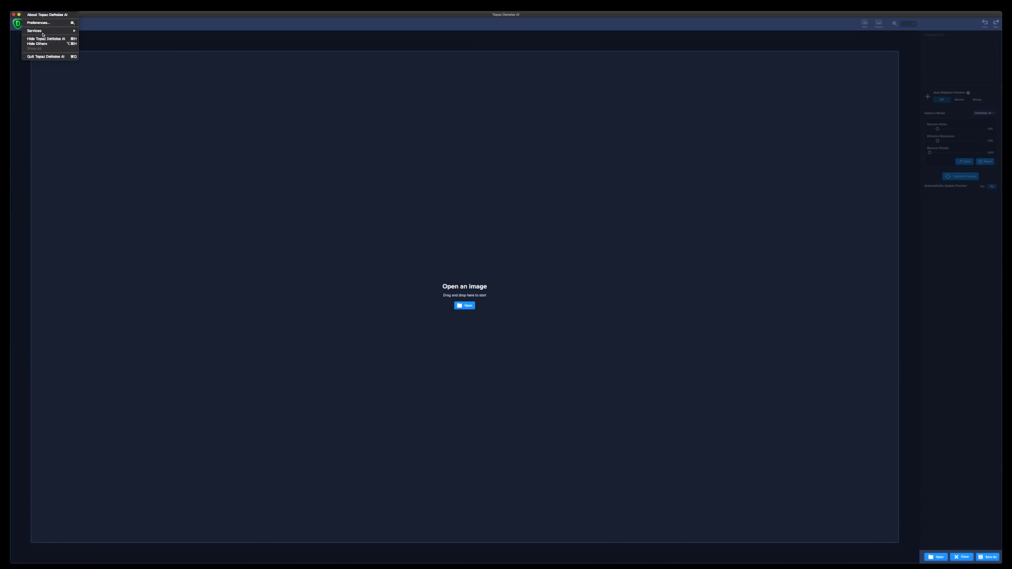
left_click(48, 24)
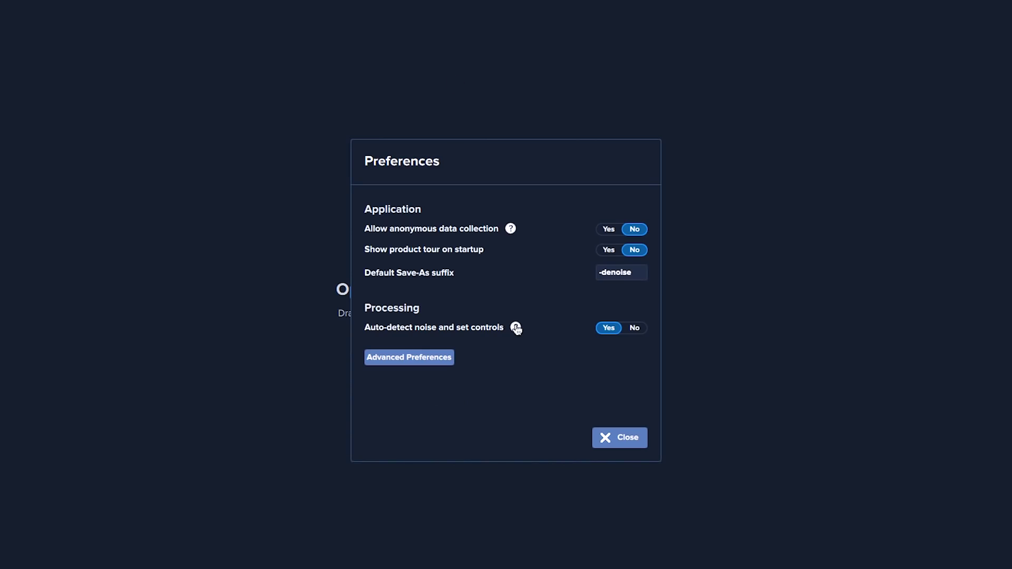
left_click(409, 357)
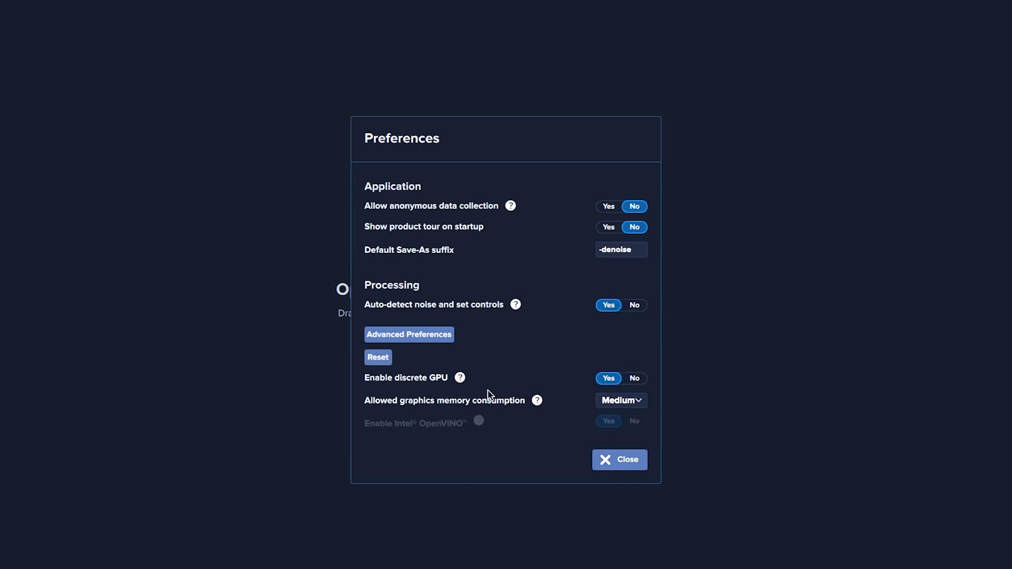
left_click(622, 400)
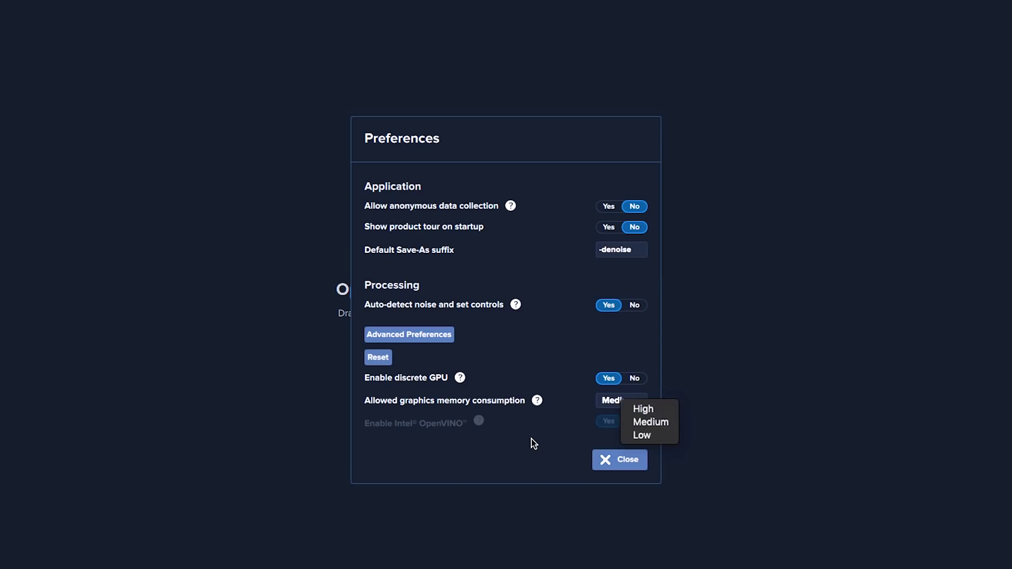
left_click(649, 410)
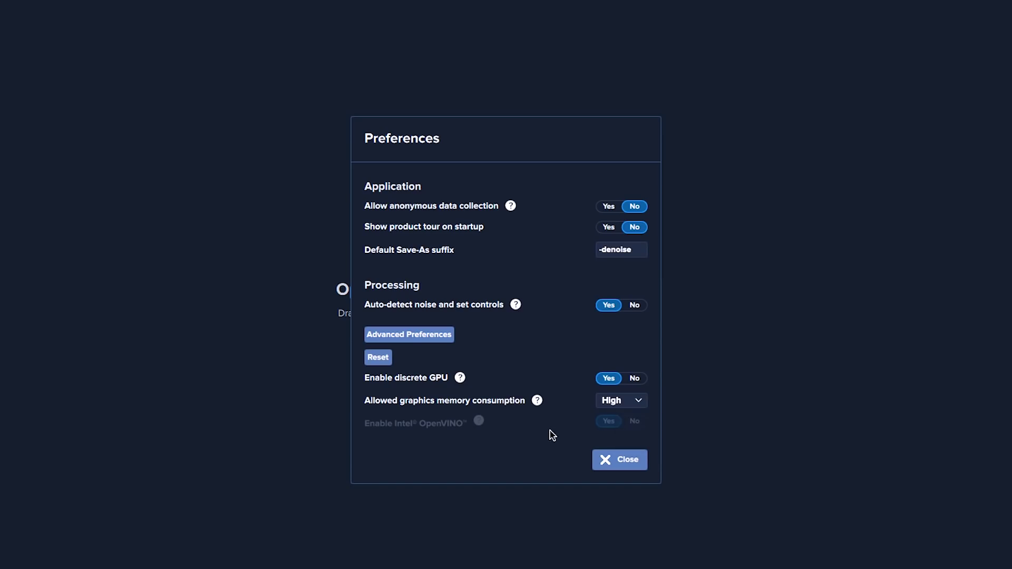
left_click(629, 460)
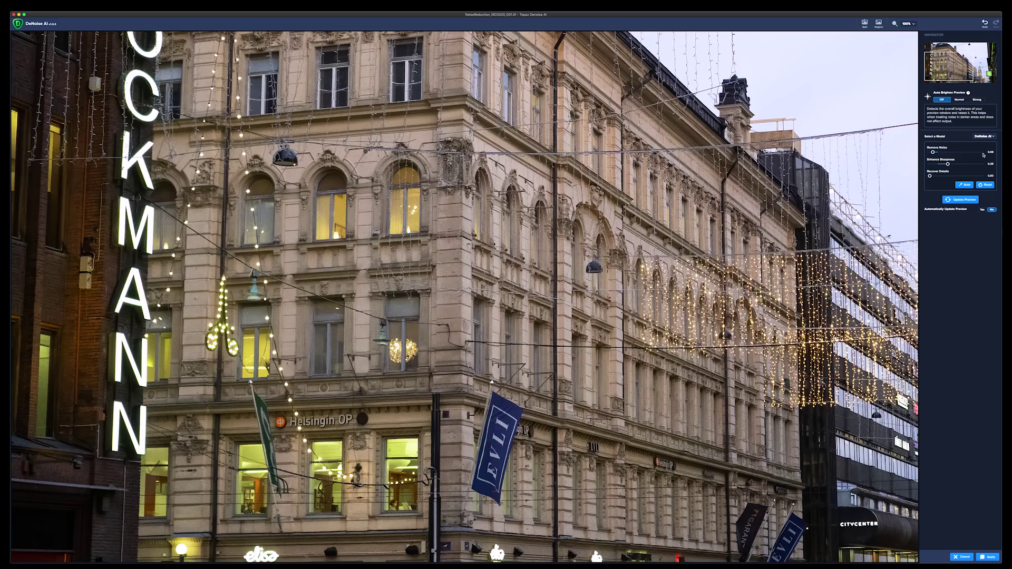
Reapply the automatic denoise settings, raise Remove Noise to about 0.17, and update the preview
left_click_drag(933, 153, 939, 153)
left_click(967, 186)
left_click_drag(933, 152, 939, 152)
left_click(965, 203)
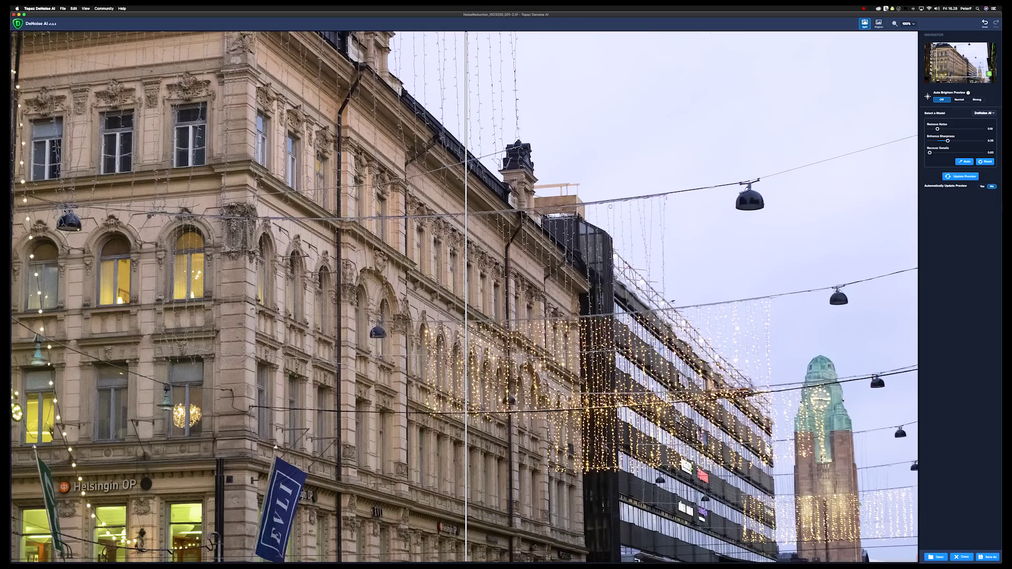
Compare the denoised result with the original by moving the split divider across the facade and viewing the original image
left_click_drag(469, 253, 527, 264)
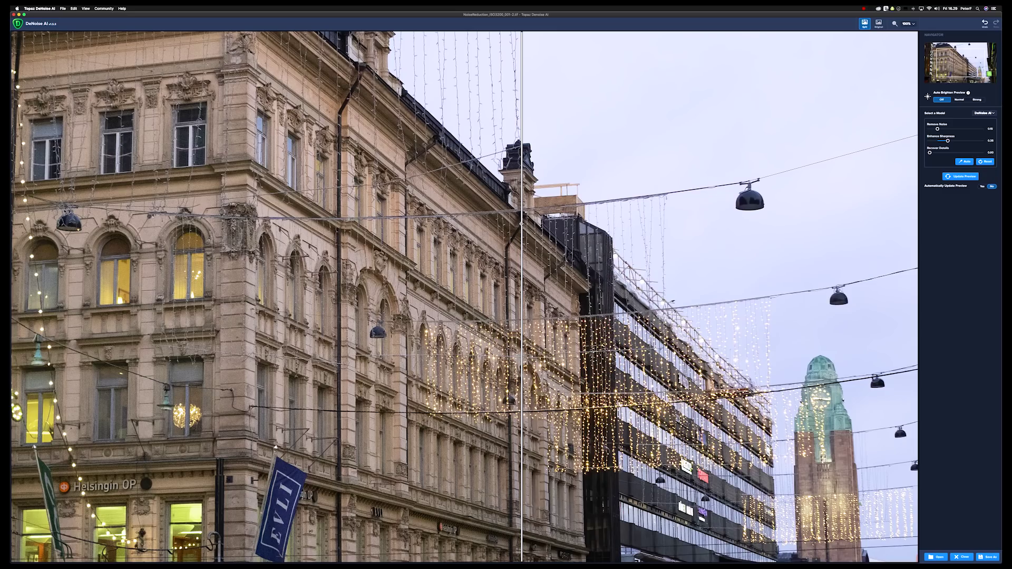
left_click_drag(522, 224, 395, 221)
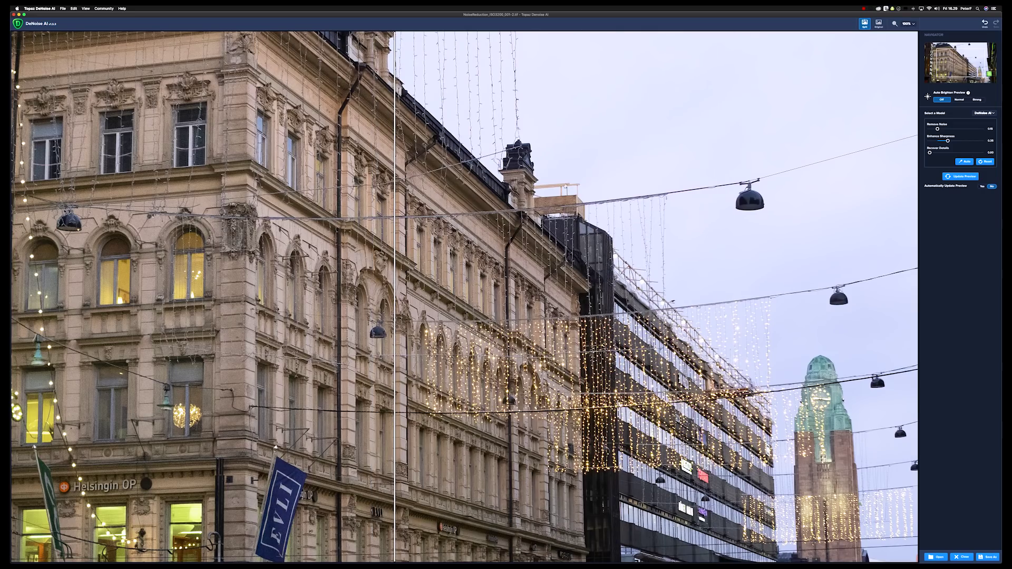
left_click(879, 23)
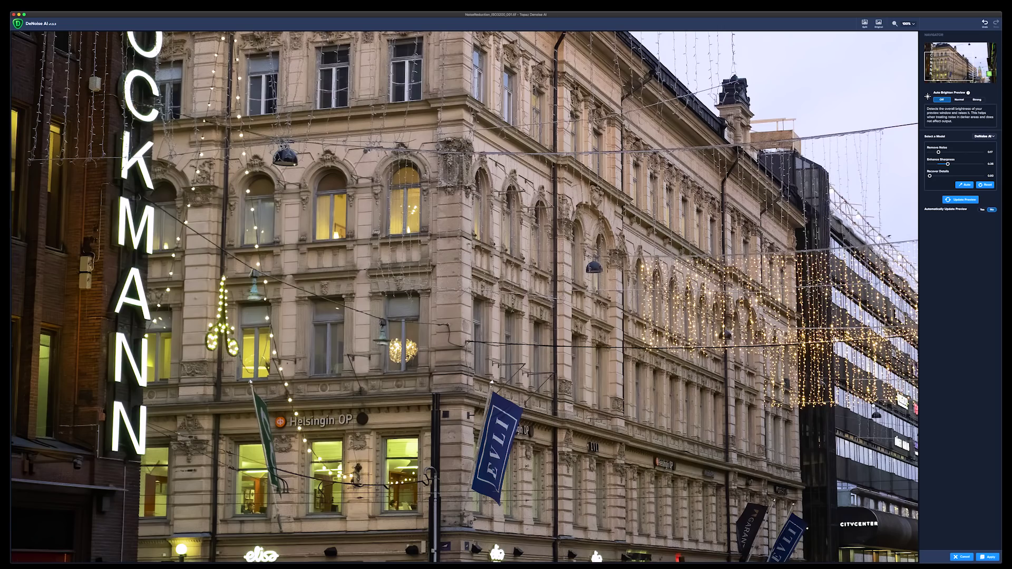
Apply the noise reduction to the copy, return to Lightroom Classic and select the original raw photo beside it
left_click(990, 558)
left_click(990, 558)
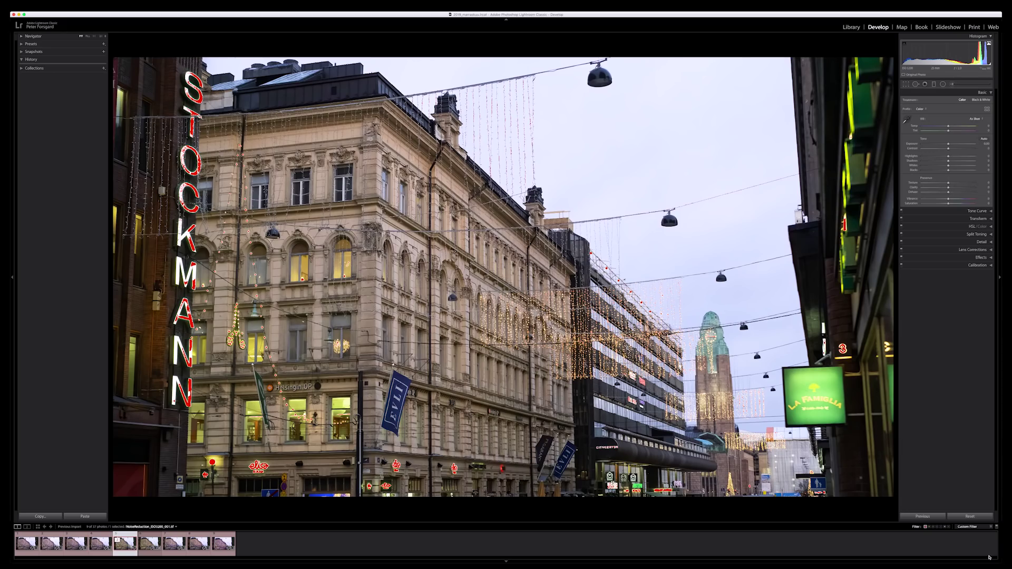
left_click(151, 545)
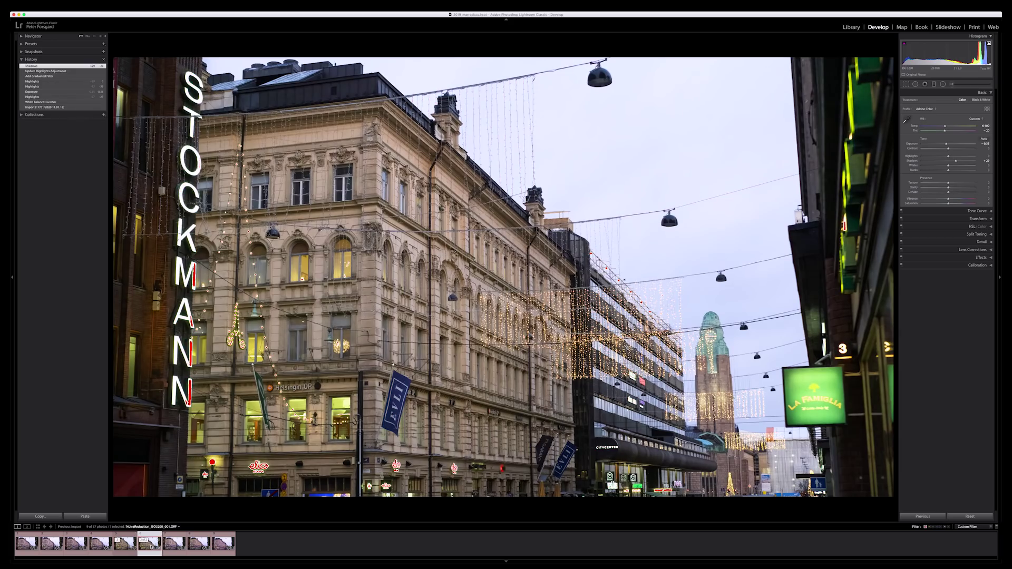
Show the denoised TIFF copy and the original raw photo side by side in the Library's Compare view
left_click(125, 545)
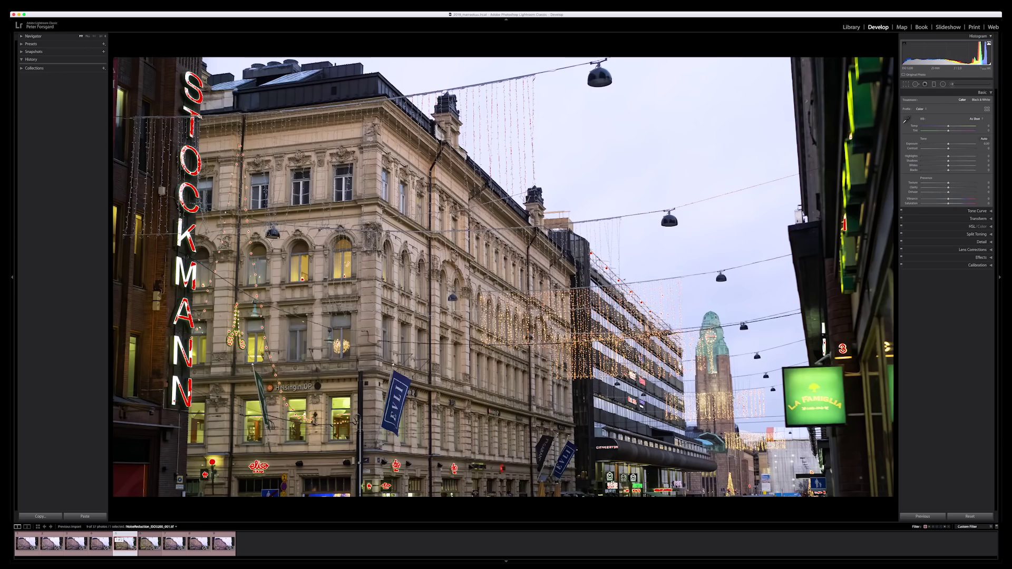
left_click(852, 26)
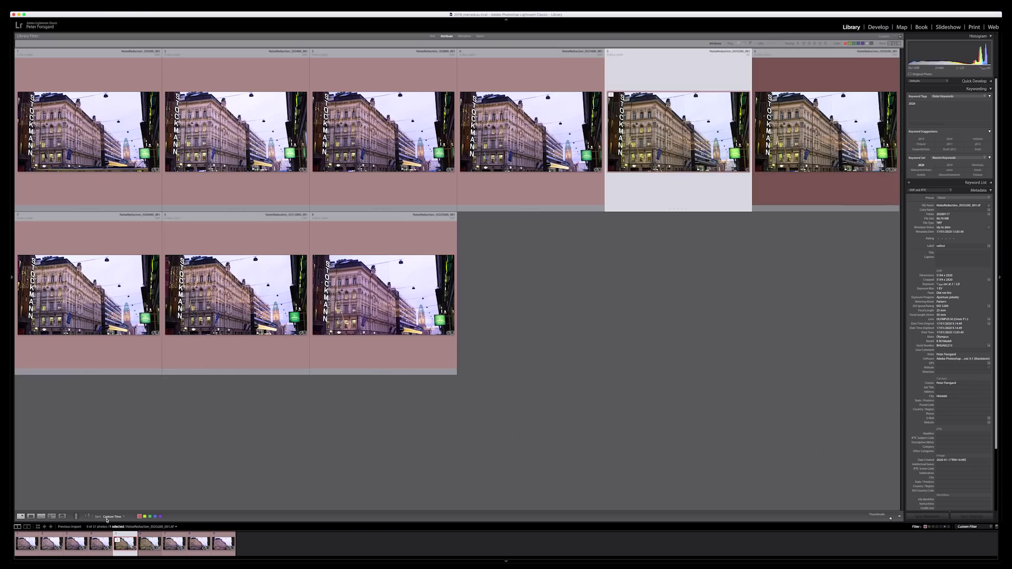
left_click(42, 517)
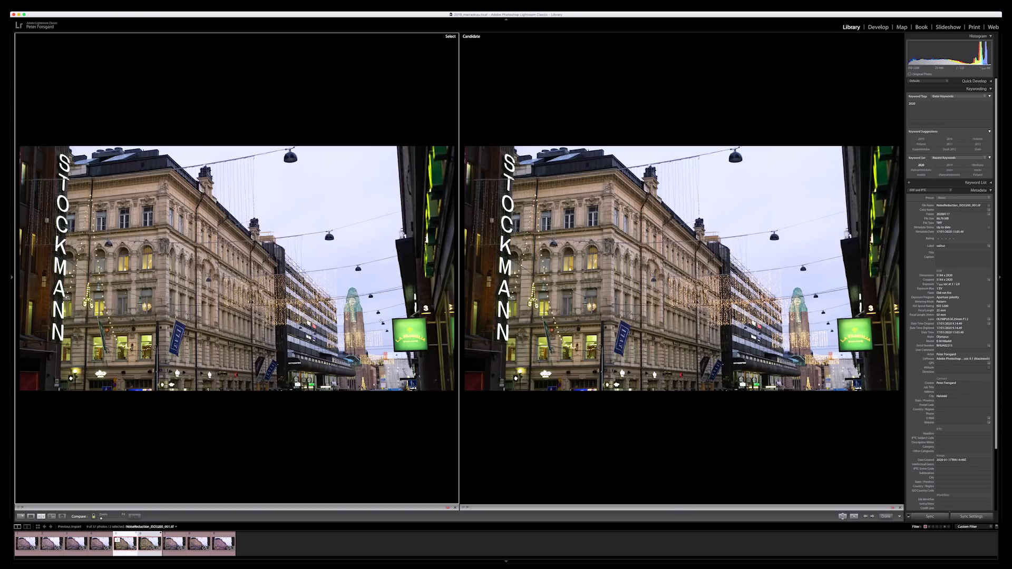
Examine noise and detail on the corner building's facade, from the flags to the roofline, in both photos at close magnification
left_click(242, 306)
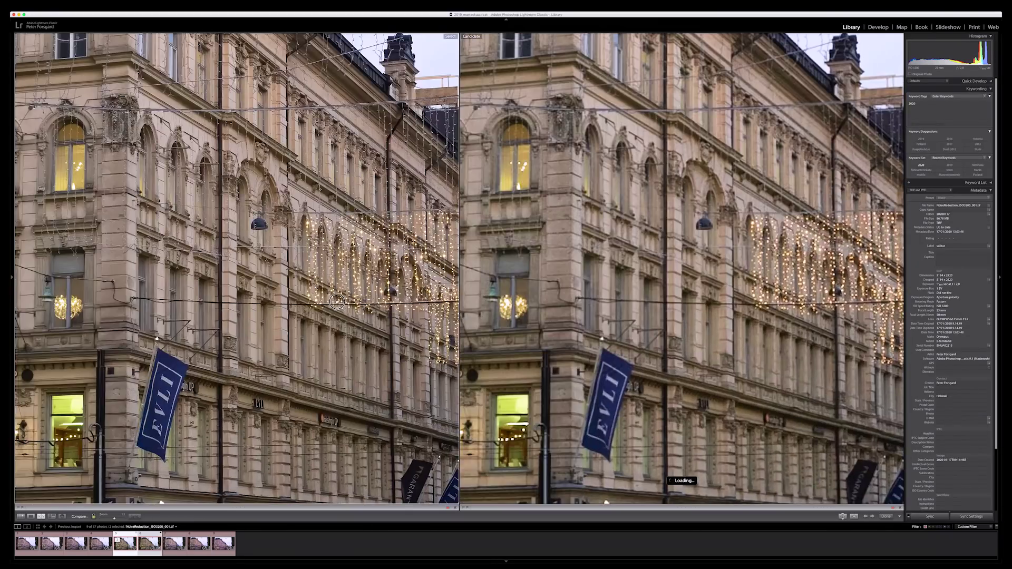
left_click_drag(329, 305, 442, 305)
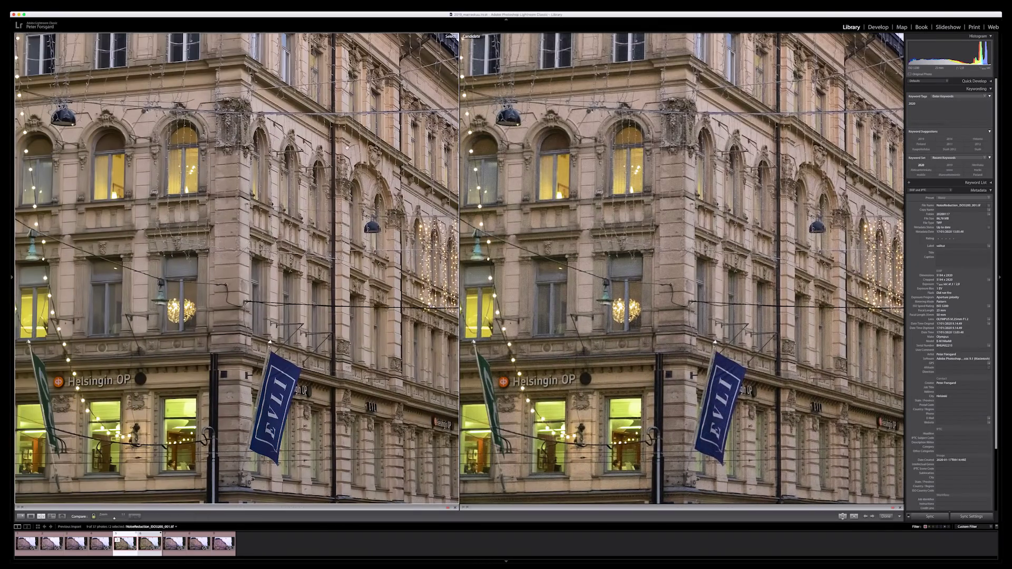
key("Down")
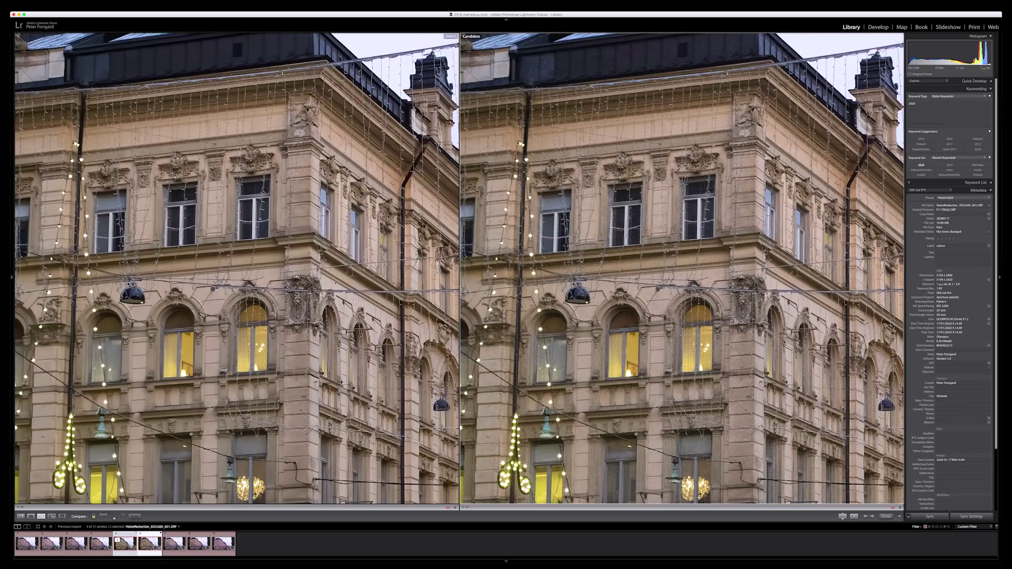